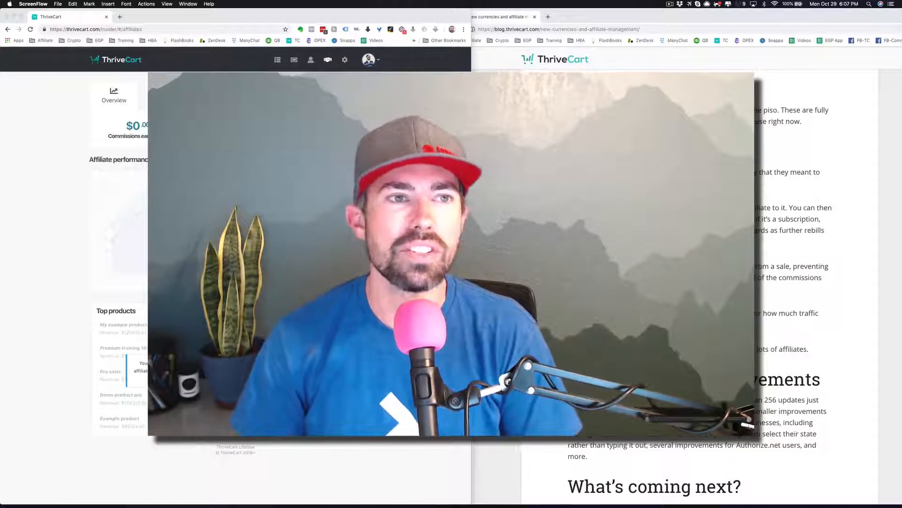
- Switch to Chrome and open the Content Business Machine - TEST PRODUCT for editing from the ThriveCart product list
key(super+Tab)
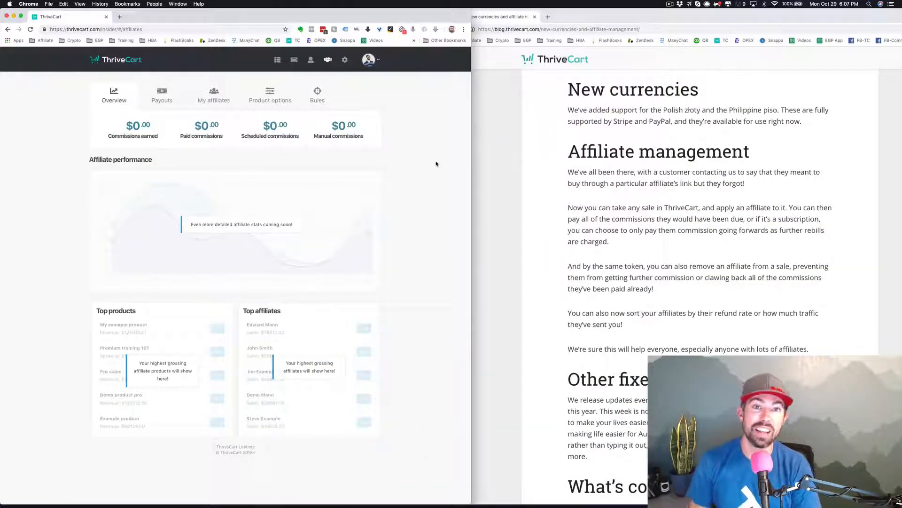
click(542, 208)
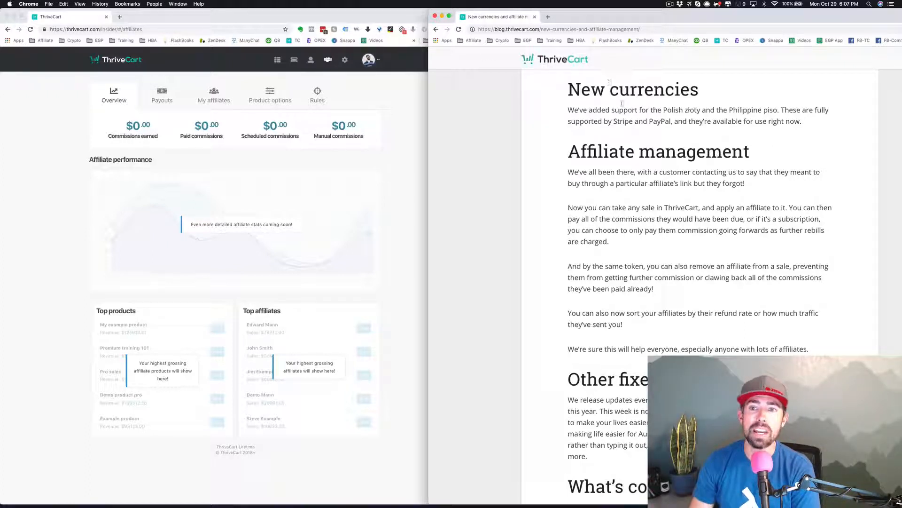
click(412, 158)
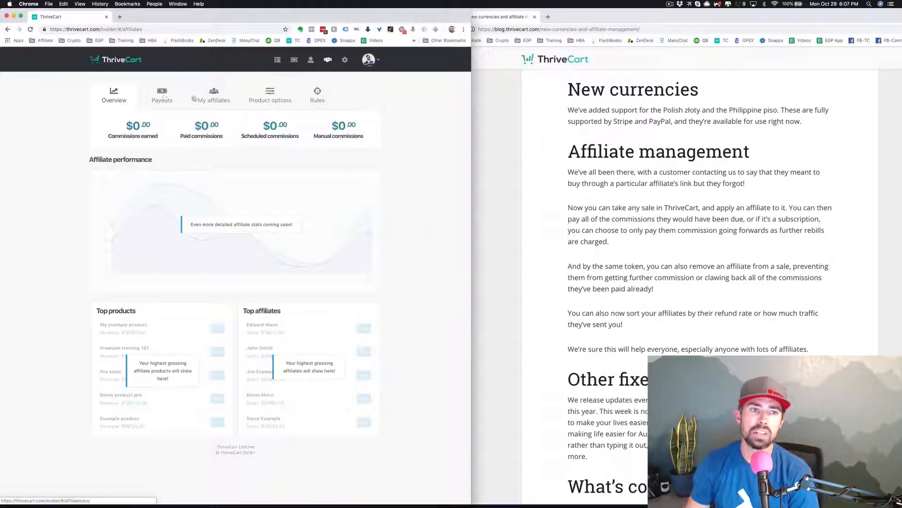
click(109, 60)
scroll(46, 309, down, 1)
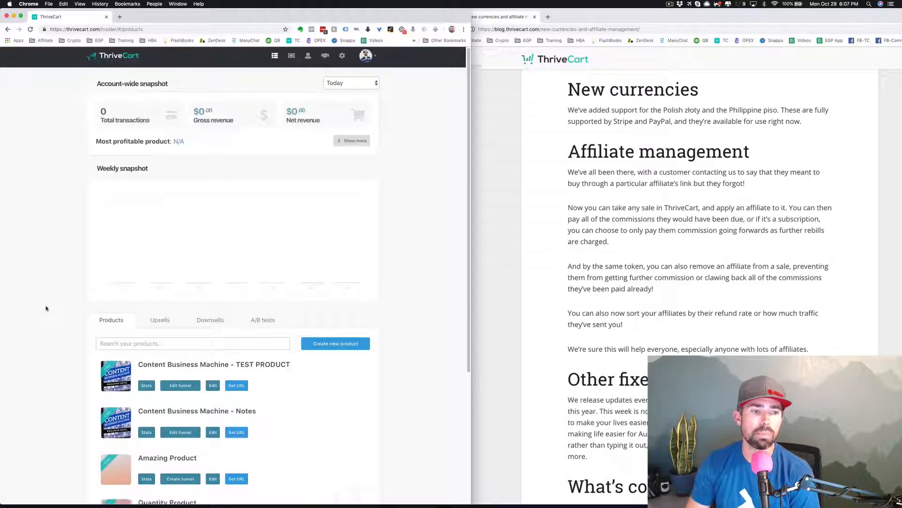
scroll(46, 308, down, 3)
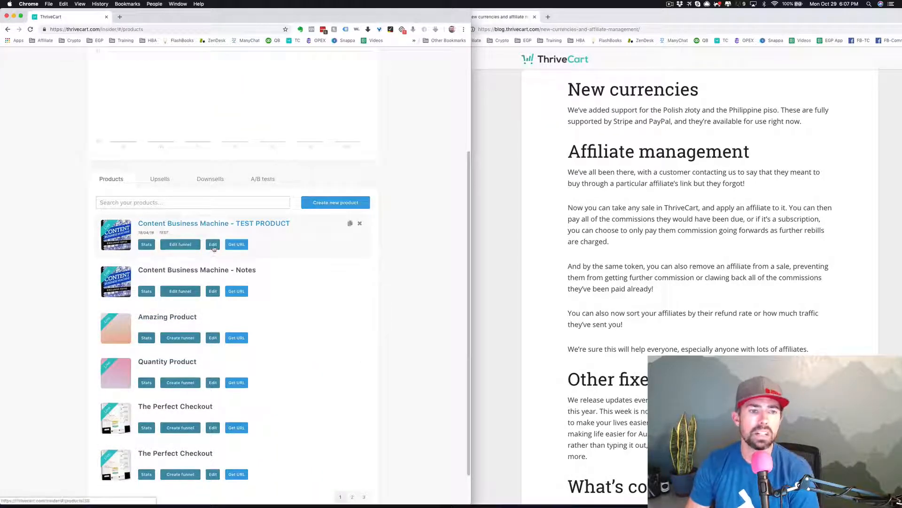
click(214, 245)
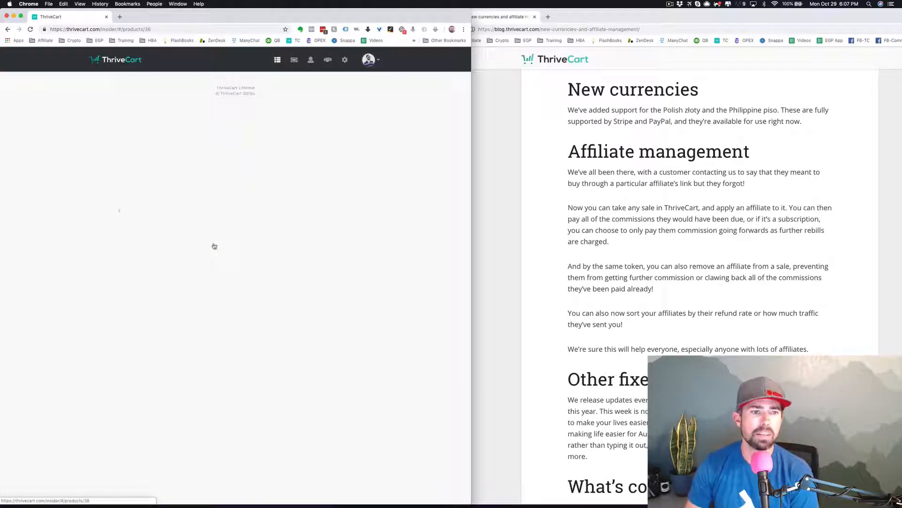
- Examine the list of currencies available in the product's pricing options, leaving the selection as it is
click(190, 115)
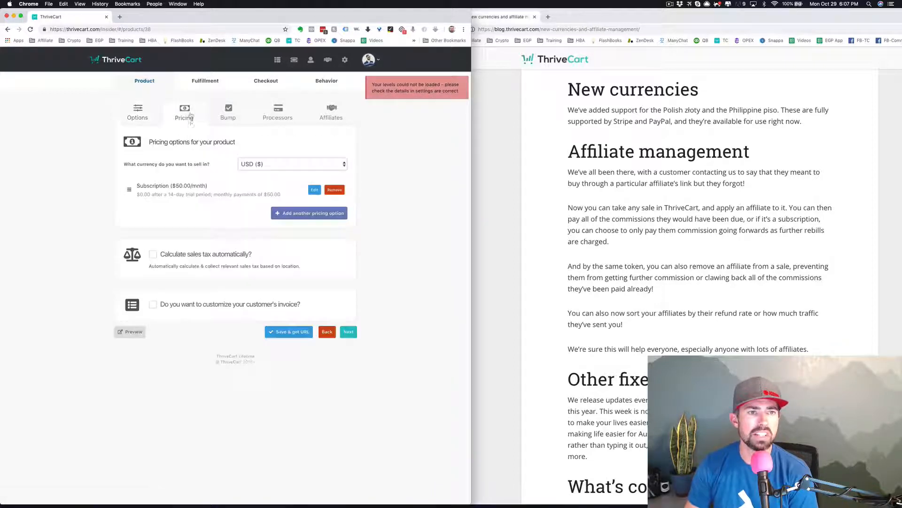
click(261, 165)
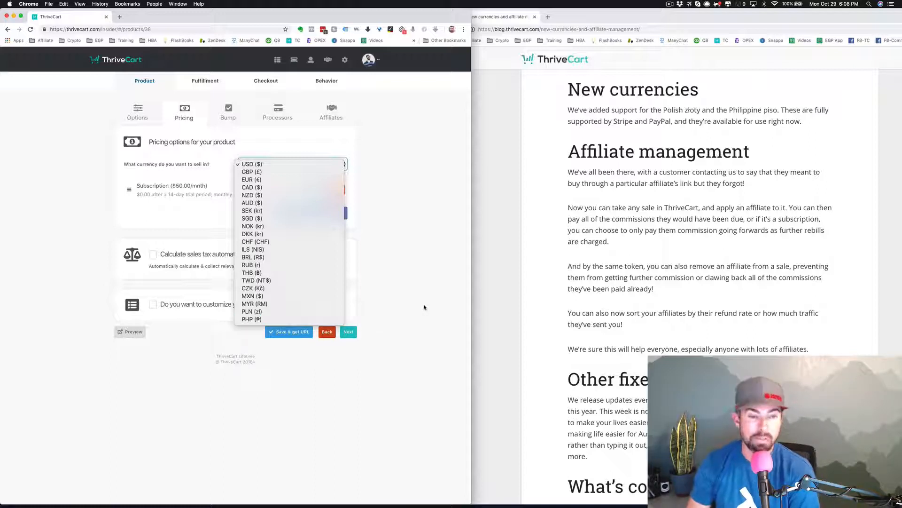
click(407, 188)
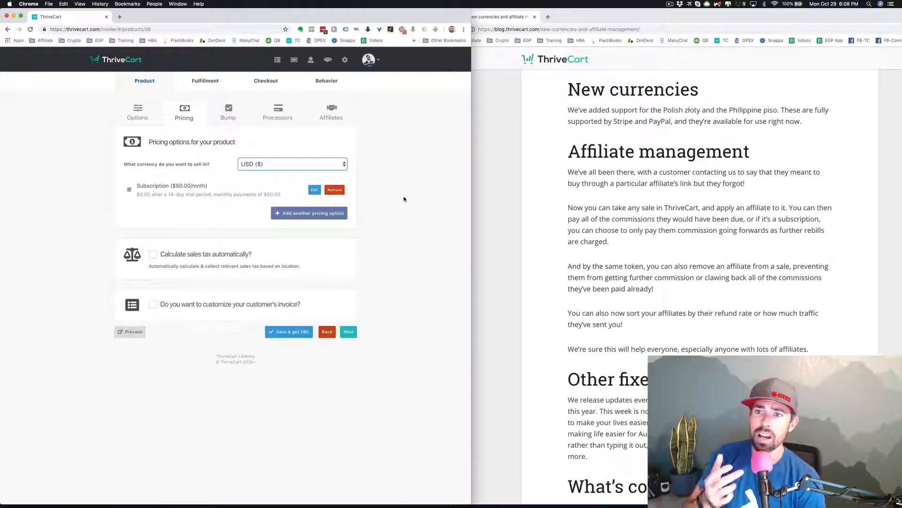
- Highlight the Affiliate management heading in the blog post and clear the selection
click(573, 187)
drag(598, 152, 756, 160)
click(776, 165)
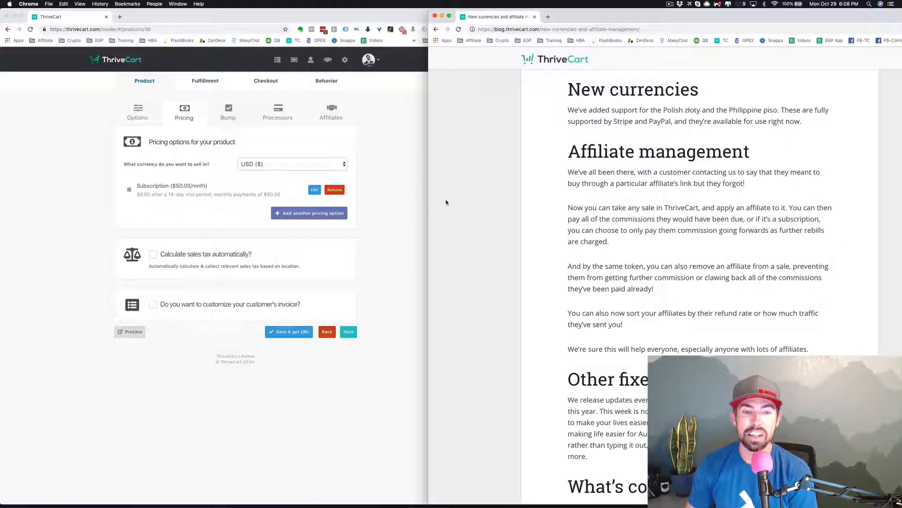
- Open ThriveCart's affiliate center and show the My affiliates list
click(340, 132)
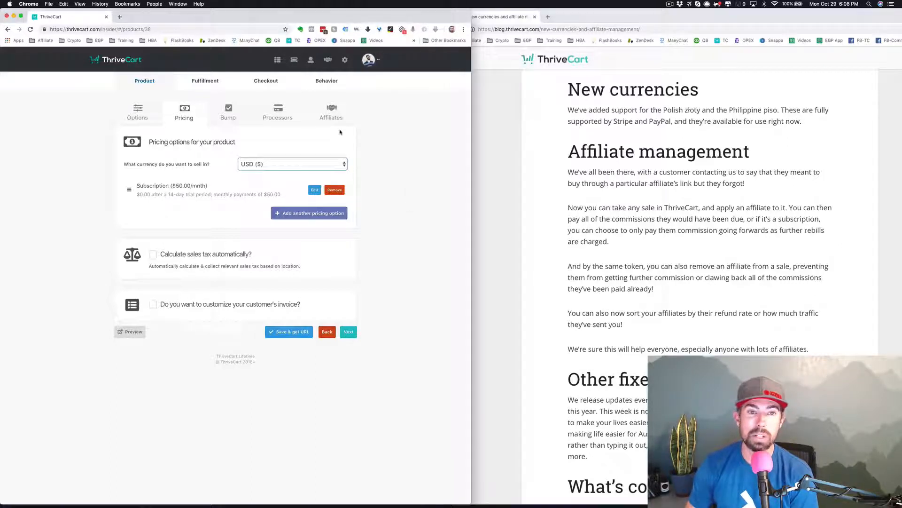
click(328, 60)
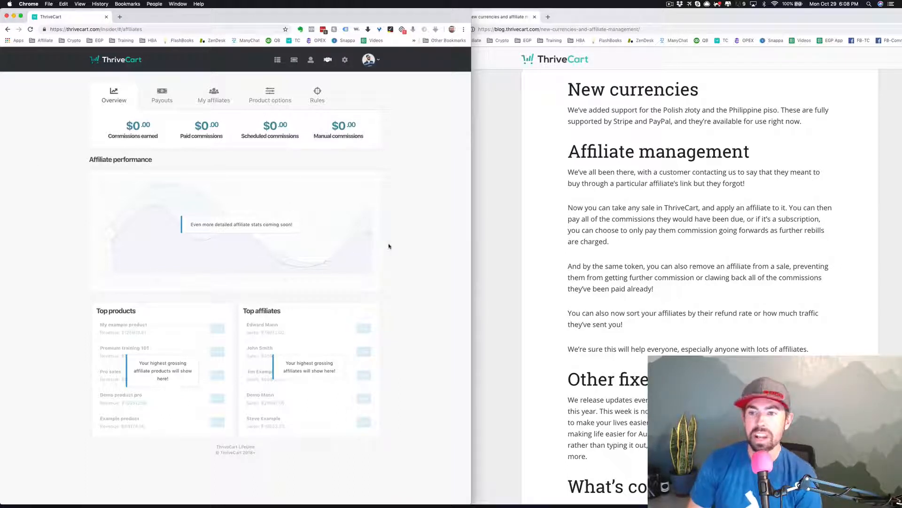
click(519, 199)
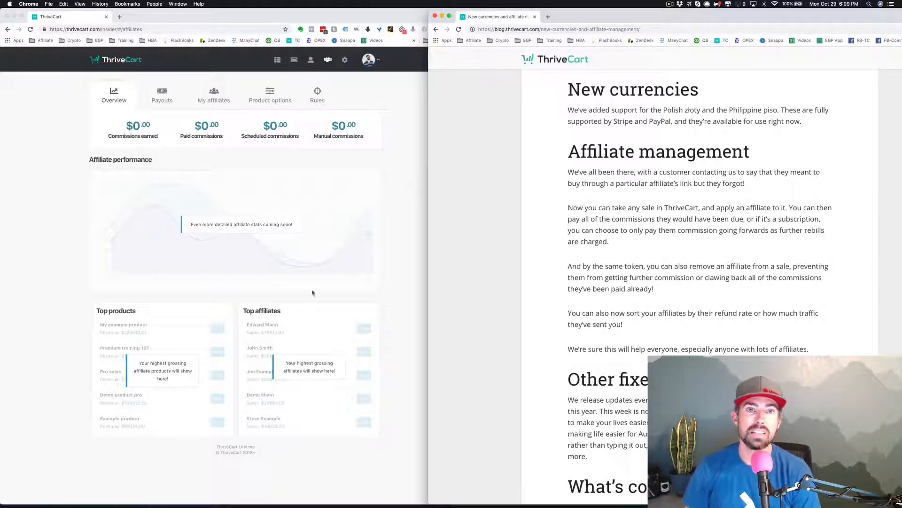
click(414, 167)
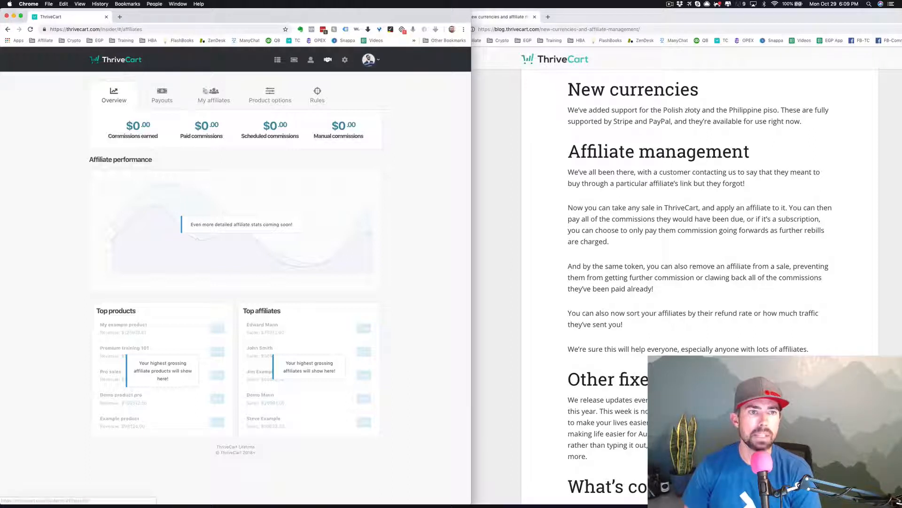
click(213, 96)
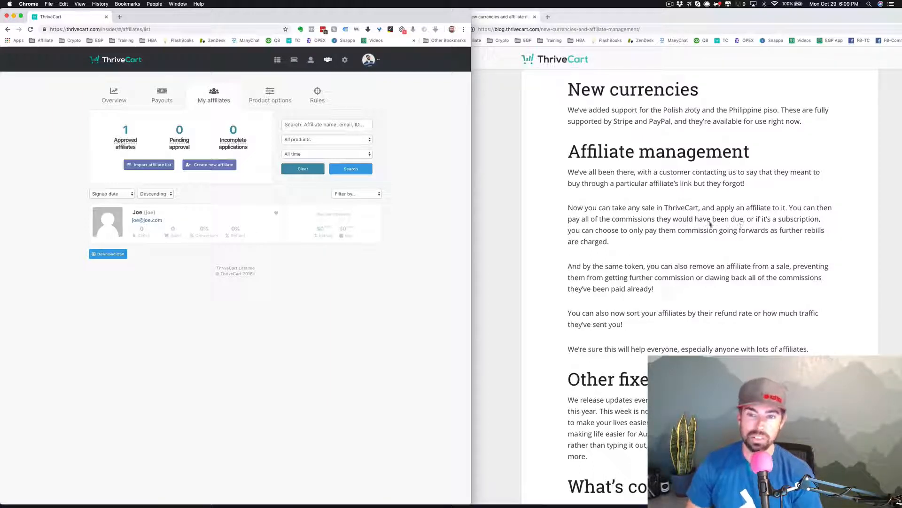
- Highlight the blog paragraph about applying an affiliate to any sale, and clear the selection
drag(607, 230, 578, 209)
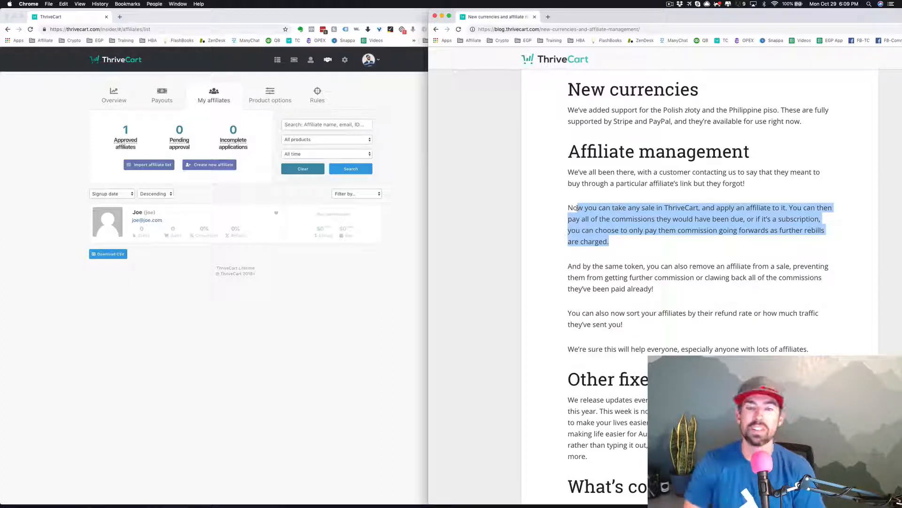
click(577, 208)
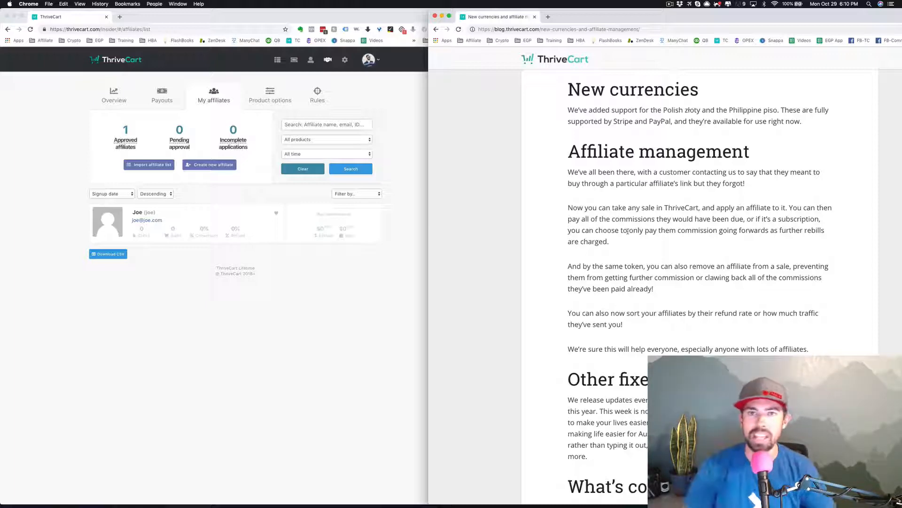
- Open getthrivecart.com in a new browser tab beside the blog post
click(548, 17)
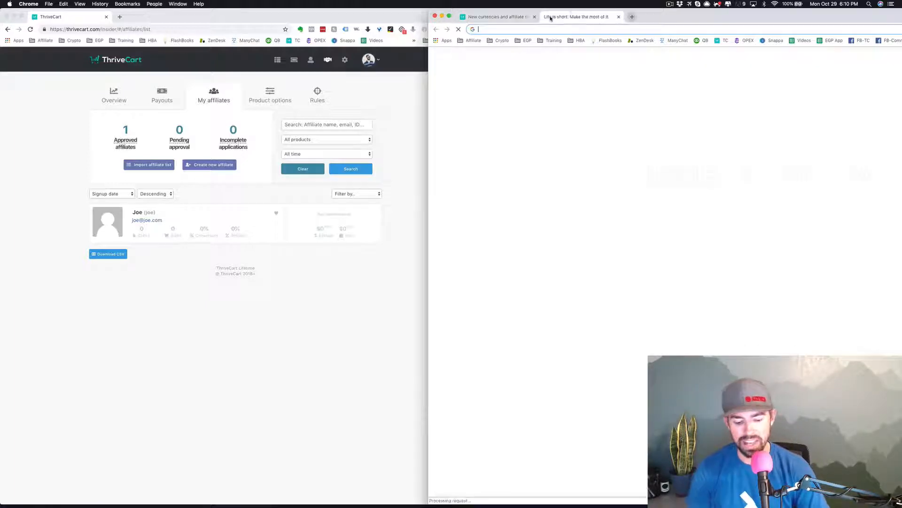
text(getthrivecart.com)
key(Return)
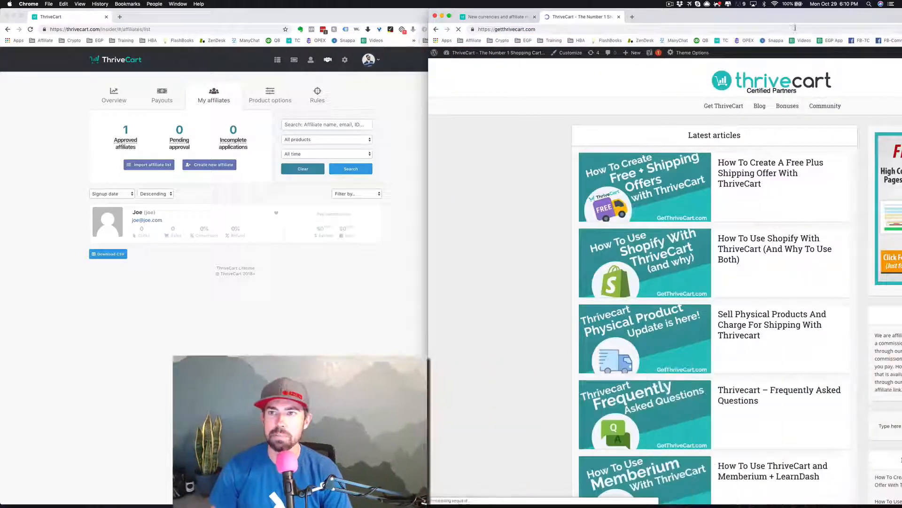
- Search the getthrivecart.com site for "affiliate", shifting the browser window to reach the search box and bring the articles into view
drag(794, 28, 618, 28)
text(affiliate)
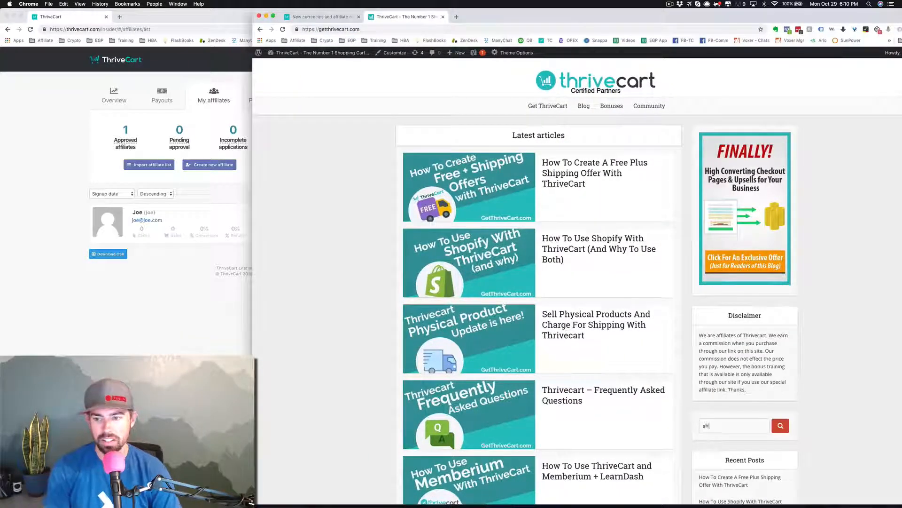
key(Return)
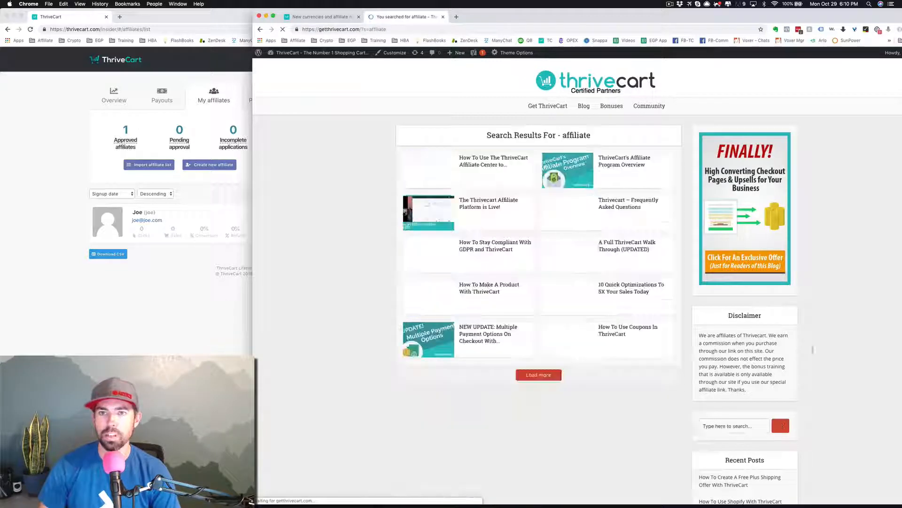
drag(556, 12, 699, 13)
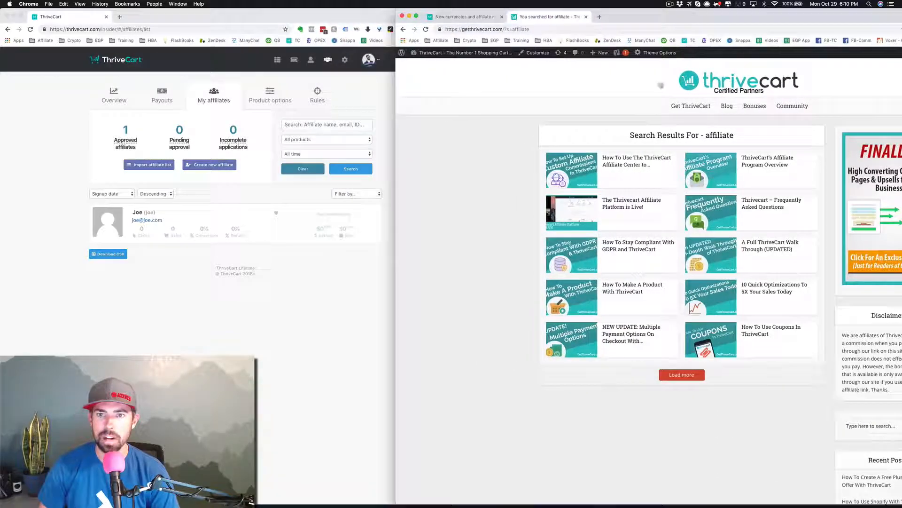
- Open the article "How To Use The ThriveCart Affiliate Center to Customize Commissions" and look through its content
click(614, 164)
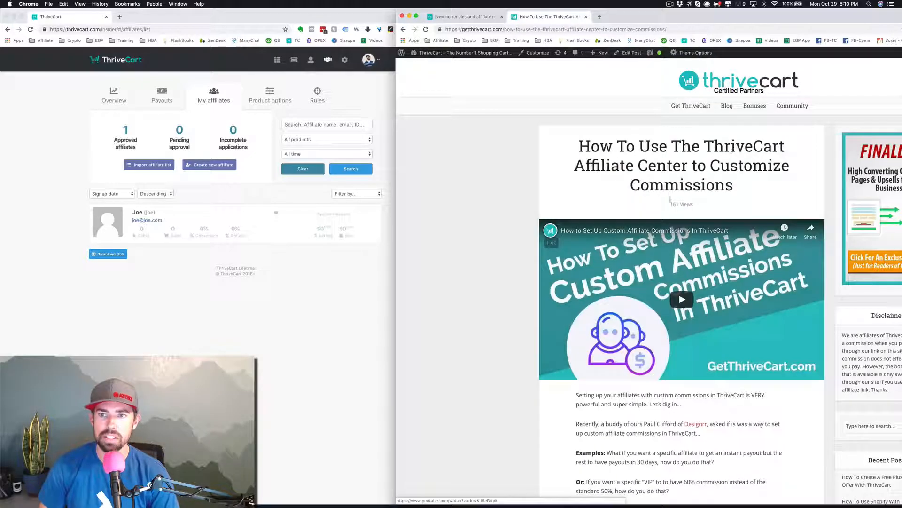
scroll(669, 279, down, 5)
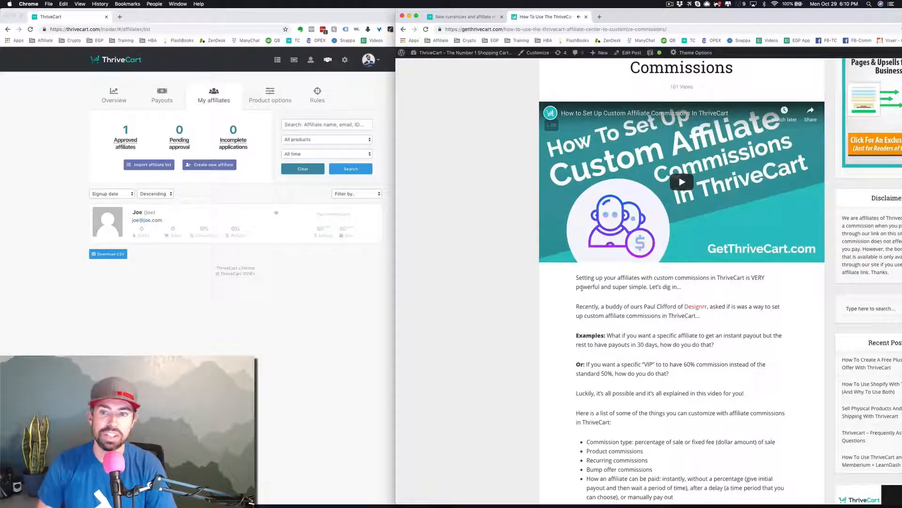
scroll(583, 301, down, 6)
scroll(602, 350, down, 5)
scroll(603, 351, down, 15)
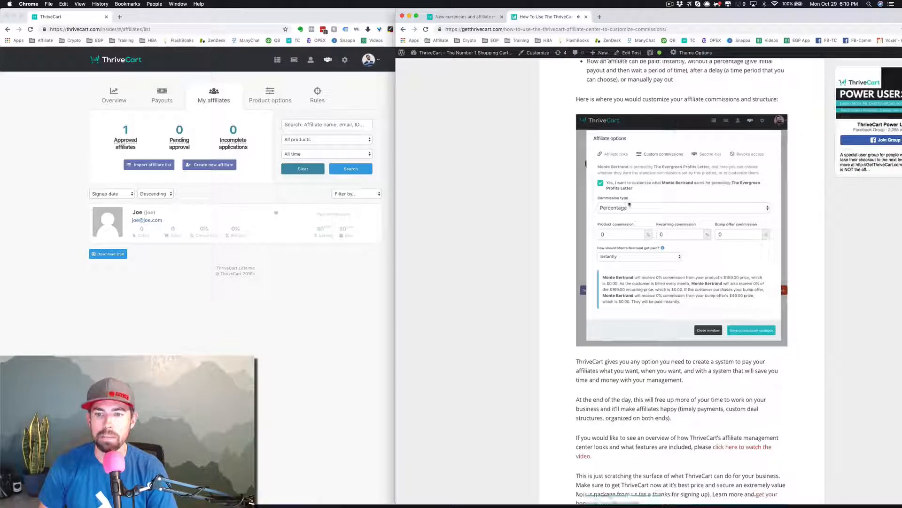
scroll(619, 257, up, 13)
scroll(619, 257, up, 10)
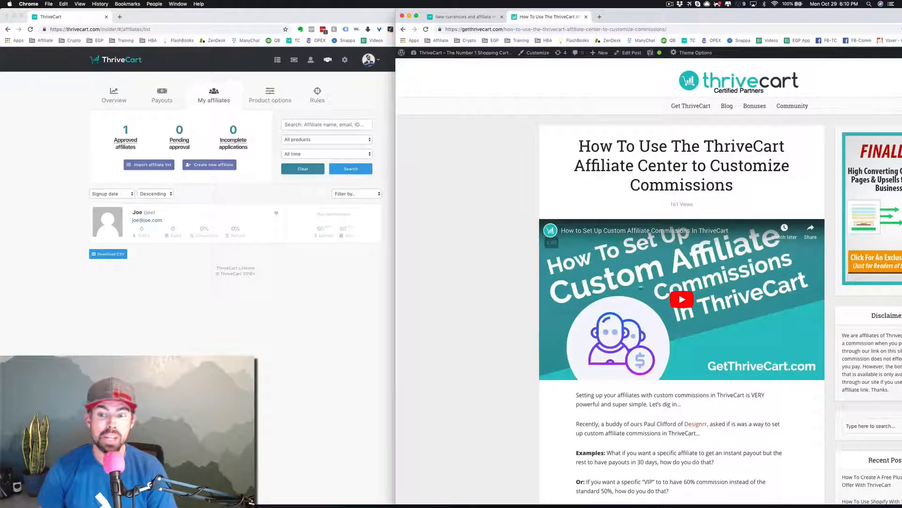
- Return to the new currencies and affiliate management post and highlight the passage about removing an affiliate from a sale
click(299, 364)
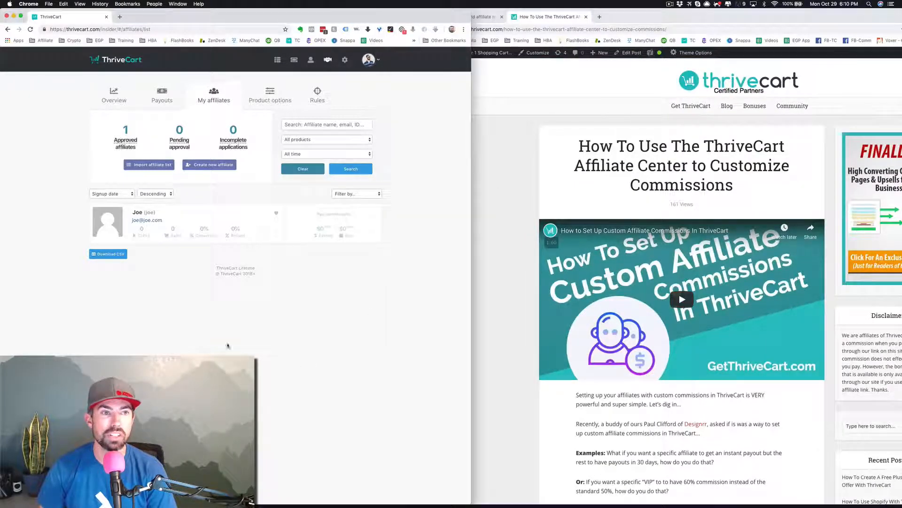
click(512, 177)
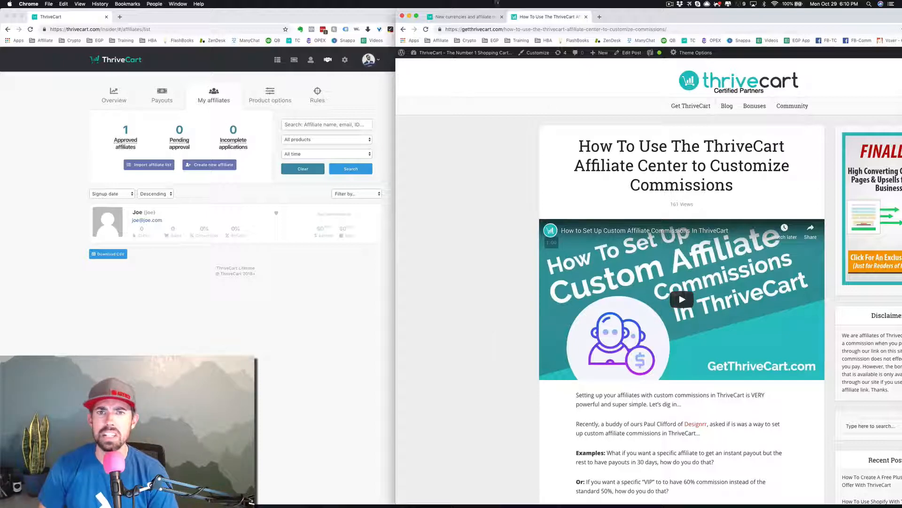
click(463, 16)
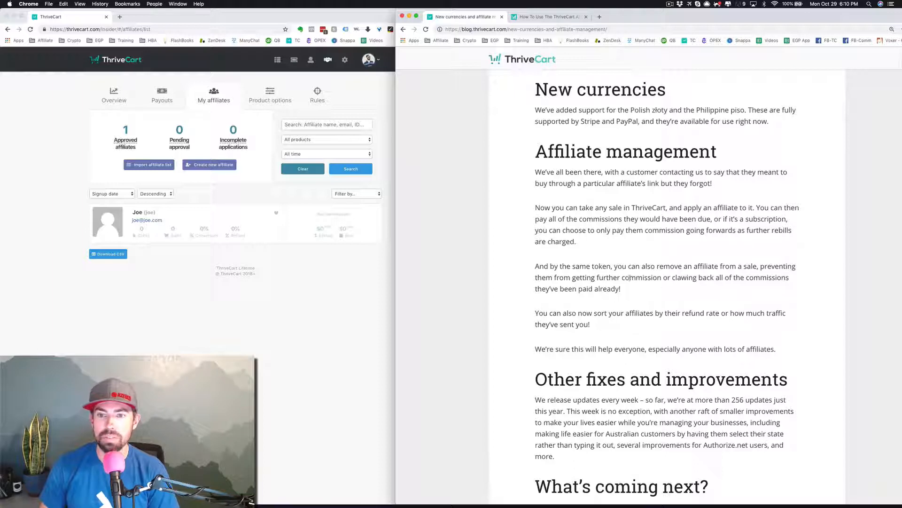
drag(628, 266, 723, 274)
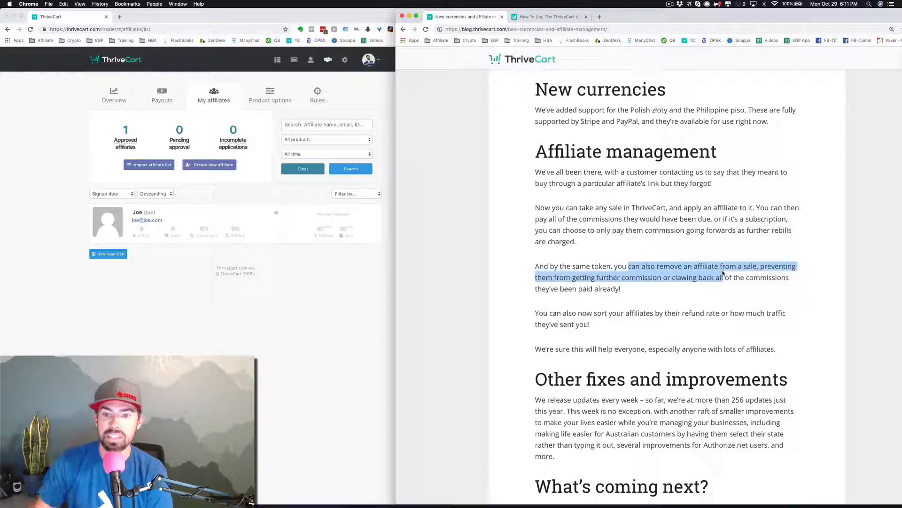
click(642, 286)
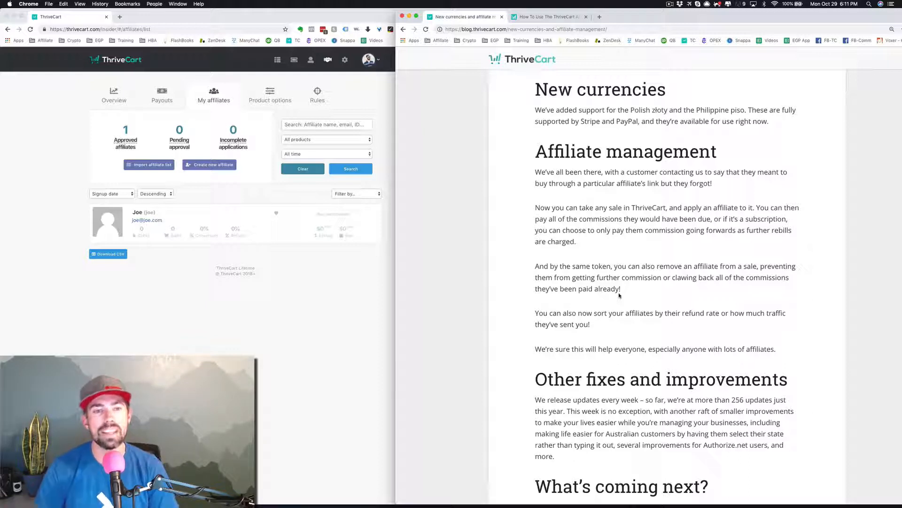
- Show ThriveCart's affiliate overview, and highlight the blog sentence about sorting affiliates by refund rate or traffic sent
click(345, 317)
click(328, 60)
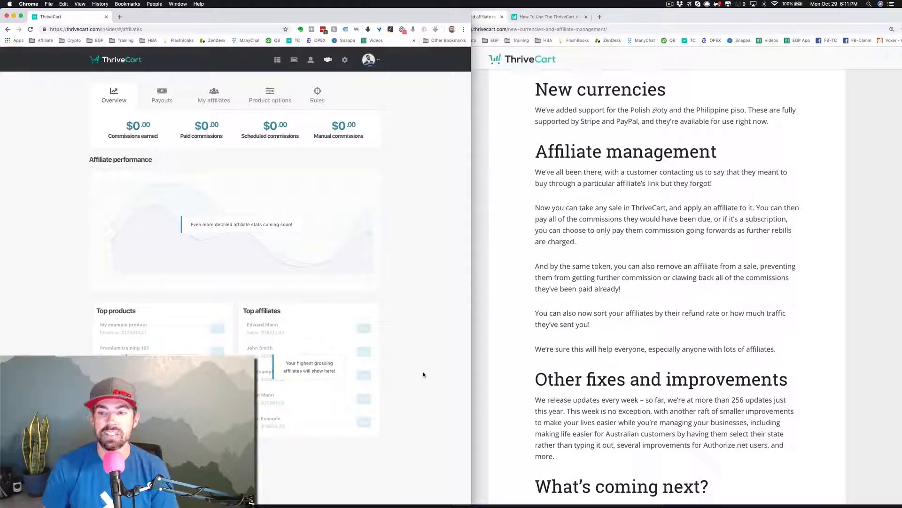
click(689, 280)
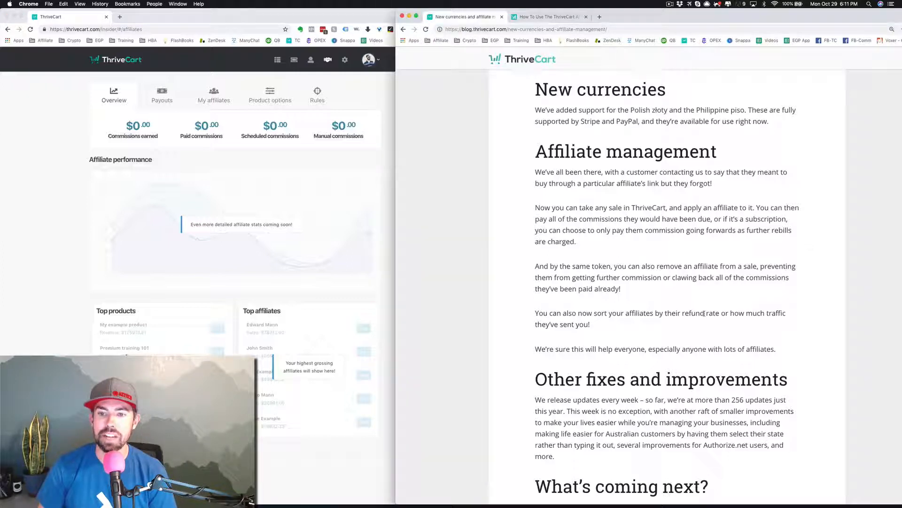
triple_click(704, 313)
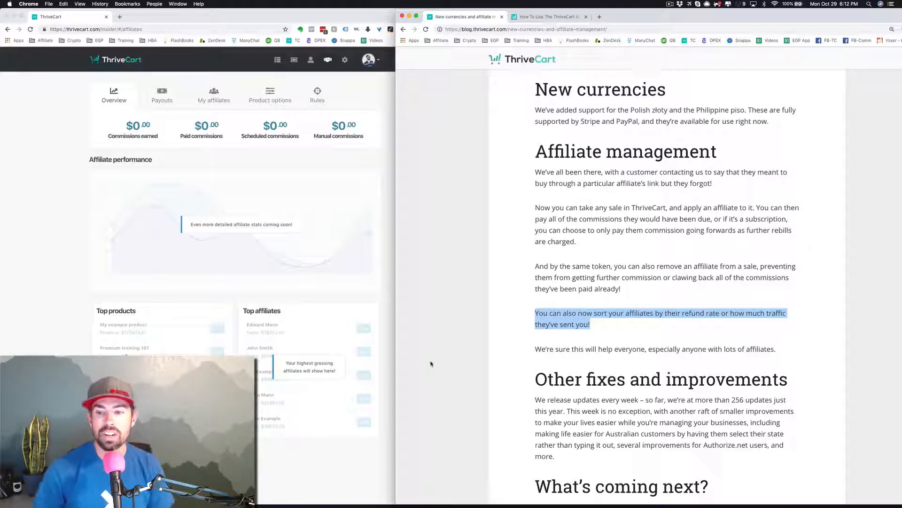
click(691, 315)
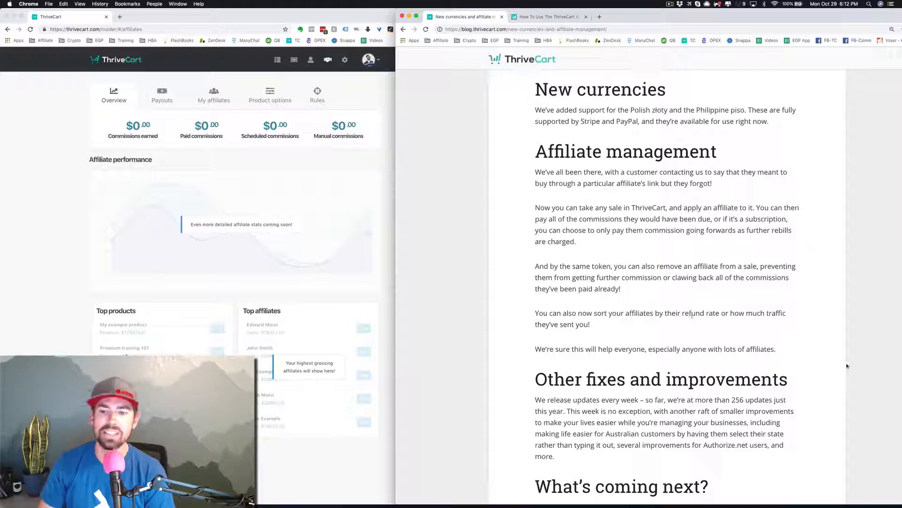
- Highlight "256 updates" in the Other fixes and improvements section of the blog post
scroll(772, 288, down, 3)
scroll(758, 294, up, 4)
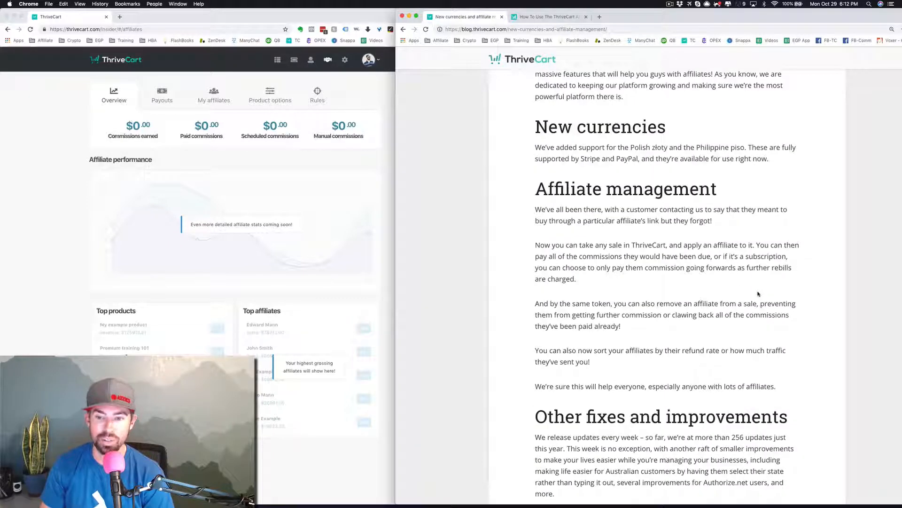
scroll(758, 294, down, 1)
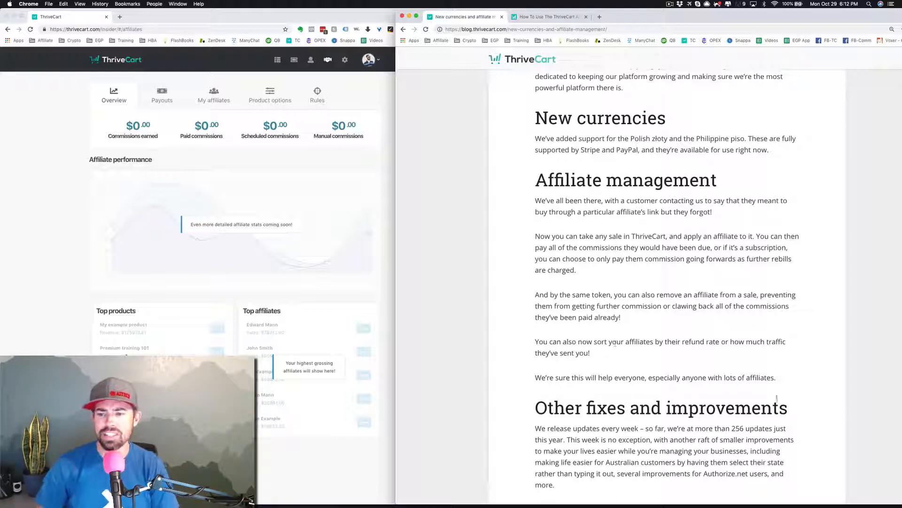
drag(733, 429, 774, 430)
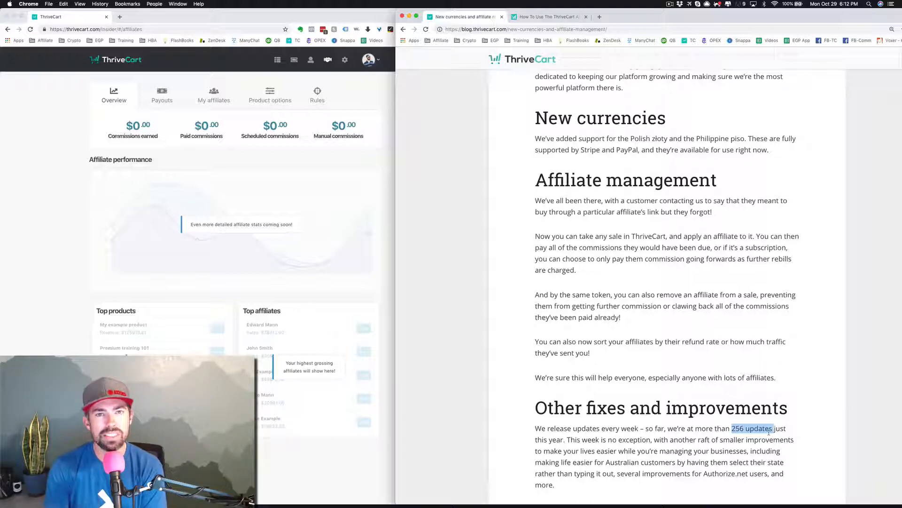